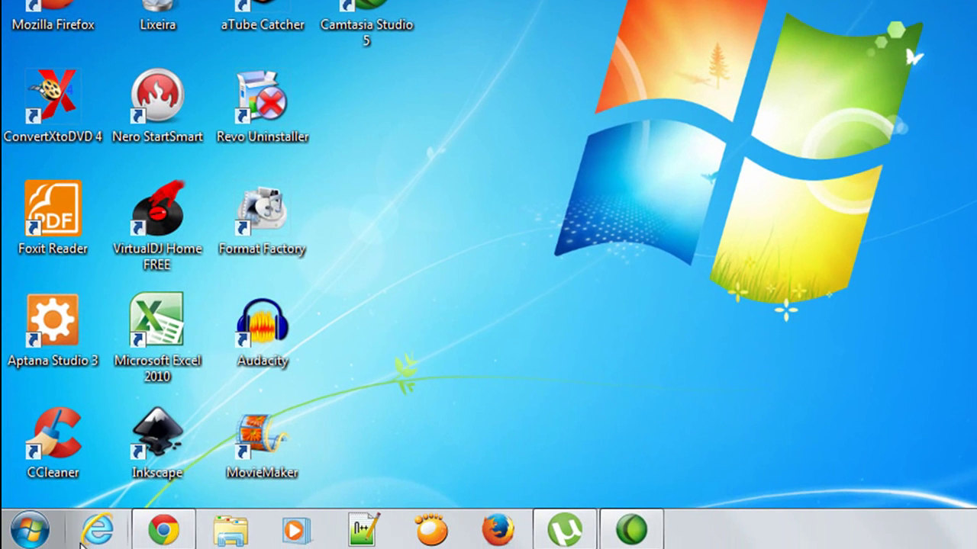
- Switch to Chrome and download PhotoFiltre from the Softonic page, saving SoftonicDownloader_para_photofiltre to the Área de Trabalho
left_click(163, 425)
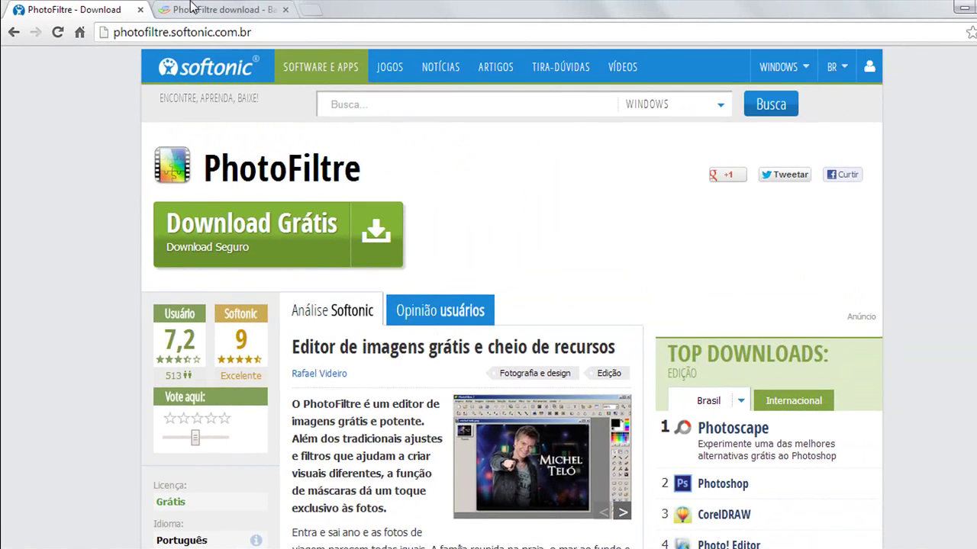
left_click(191, 8)
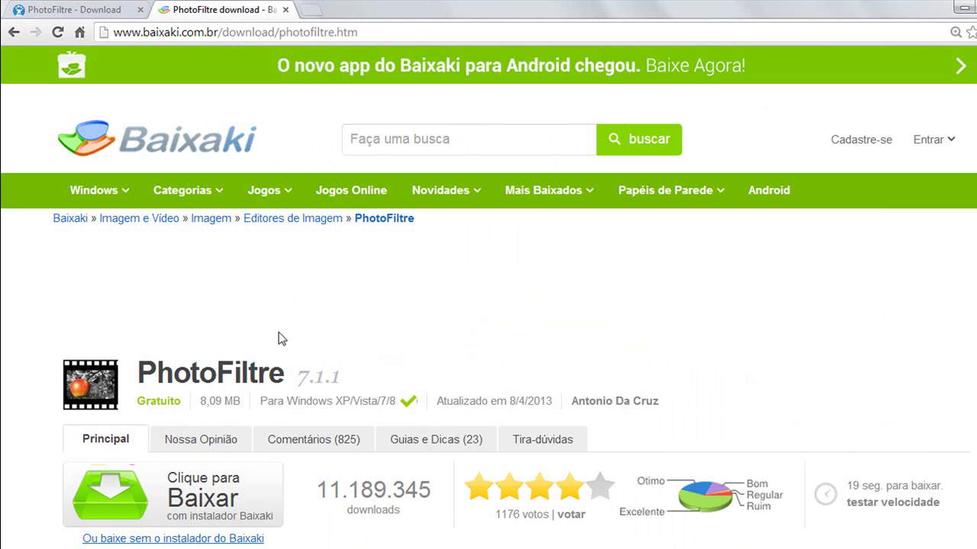
left_click(68, 8)
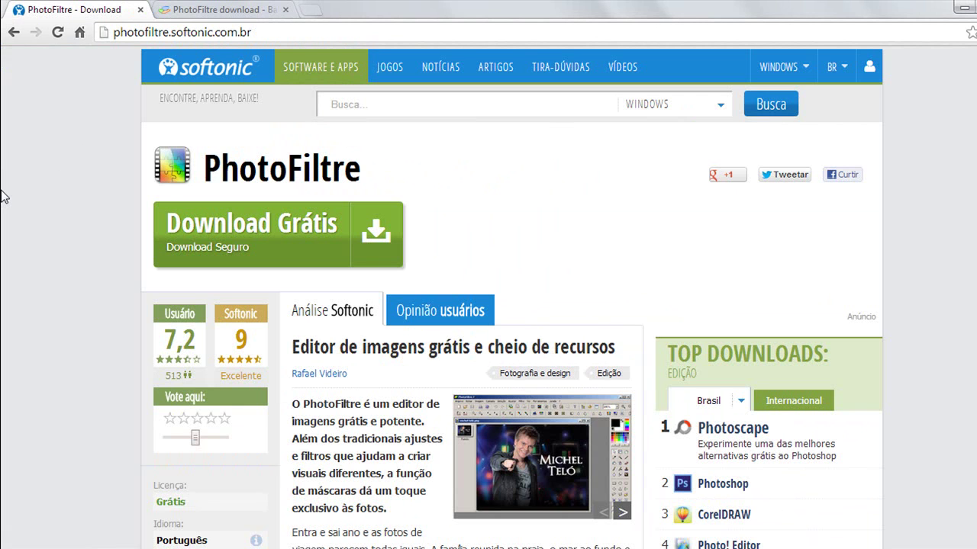
left_click(226, 261)
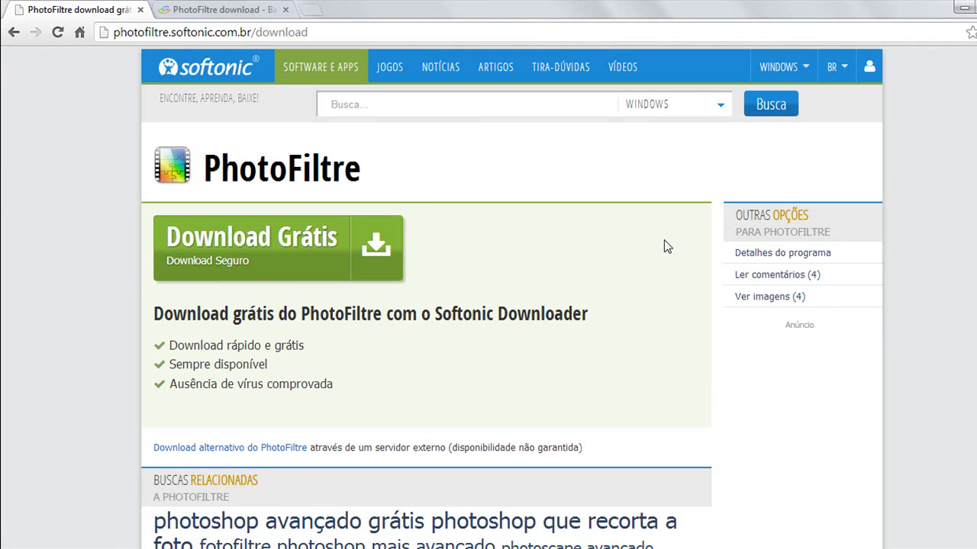
left_click(282, 260)
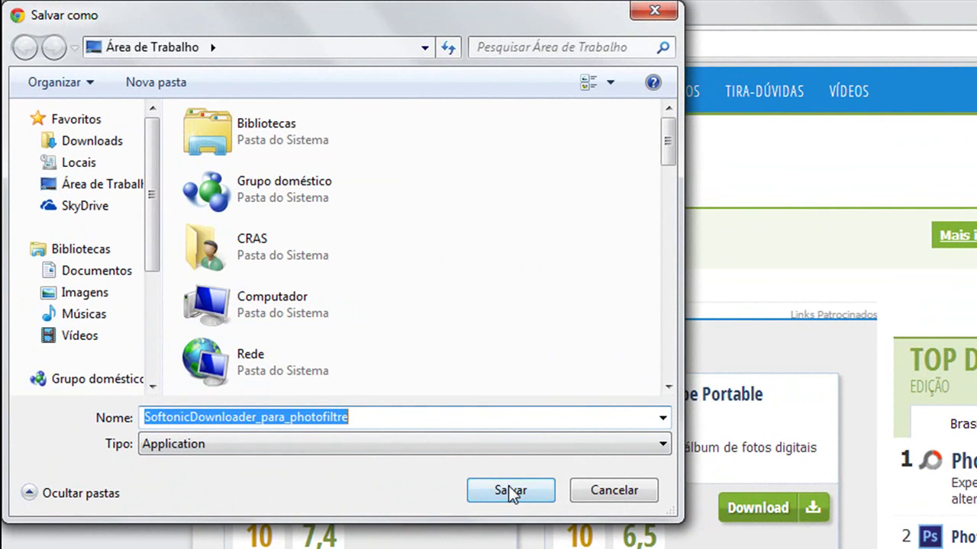
left_click(508, 485)
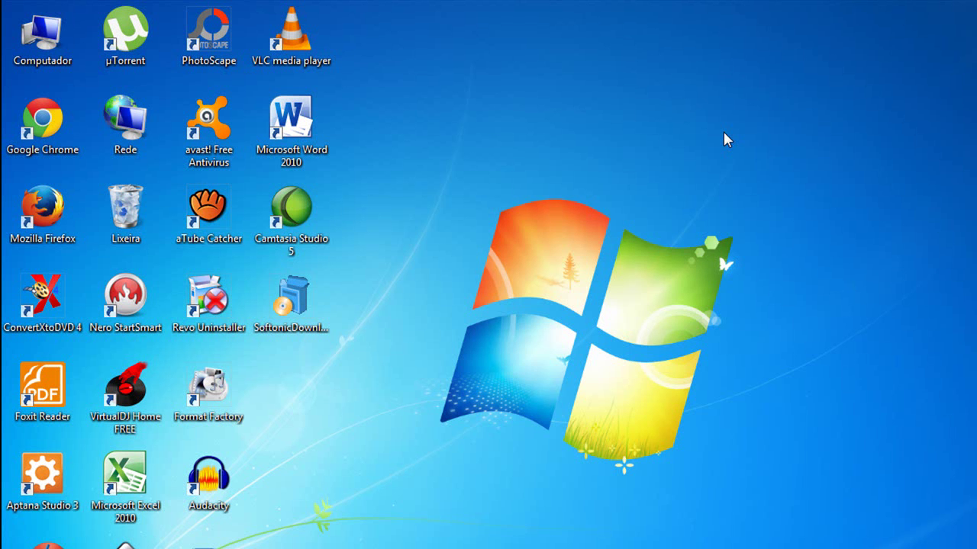
- Run the downloaded Softonic installer from the desktop, allow it to execute and accept its licence agreement
double_click(283, 315)
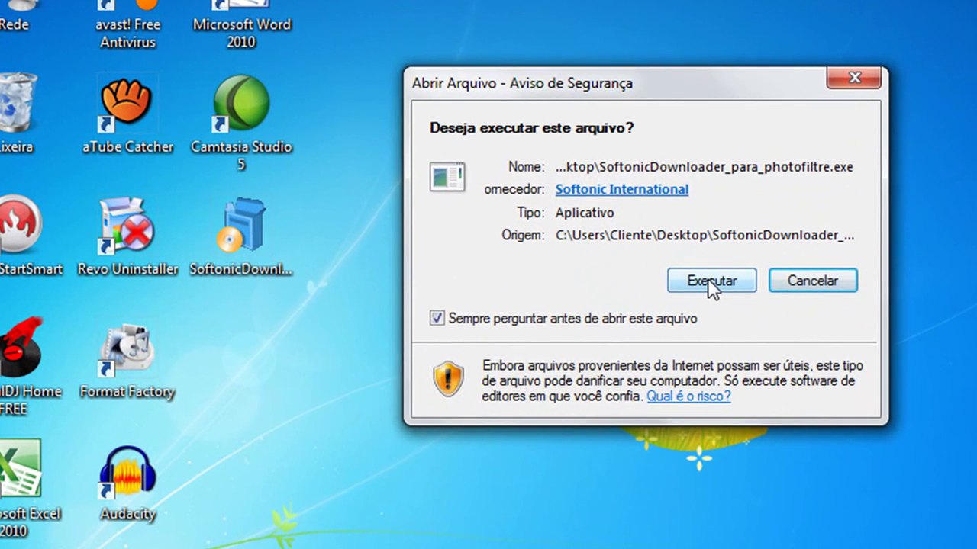
left_click(710, 282)
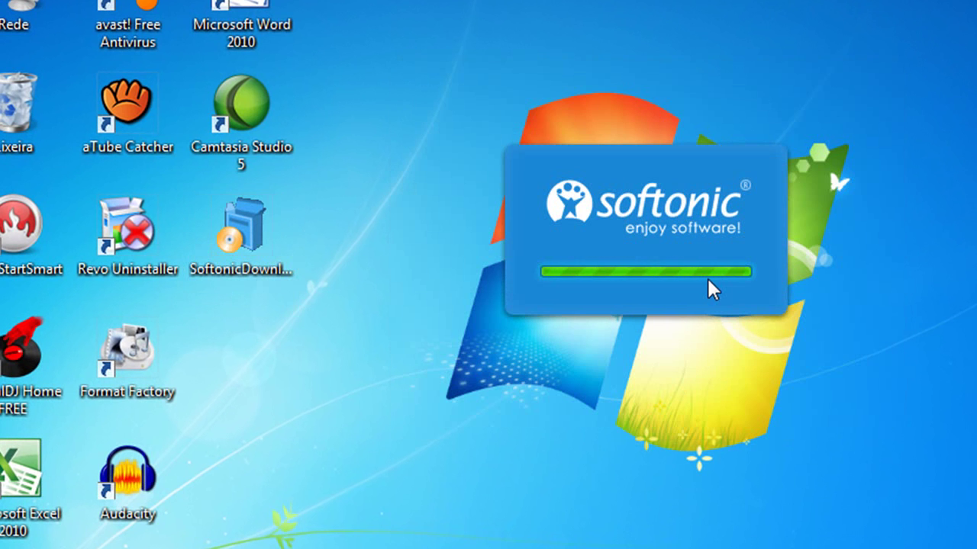
right_click(535, 1)
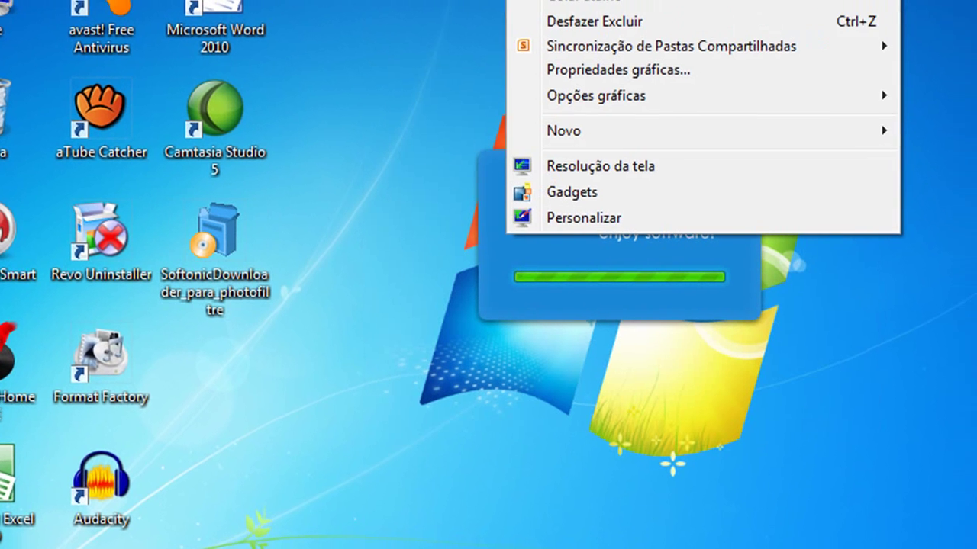
key("Escape")
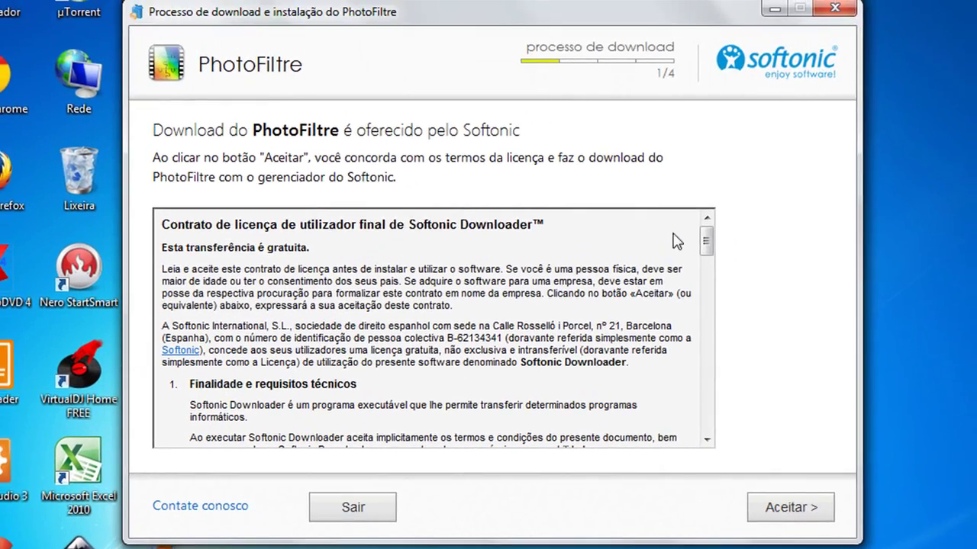
left_click_drag(704, 251, 713, 299)
left_click(790, 514)
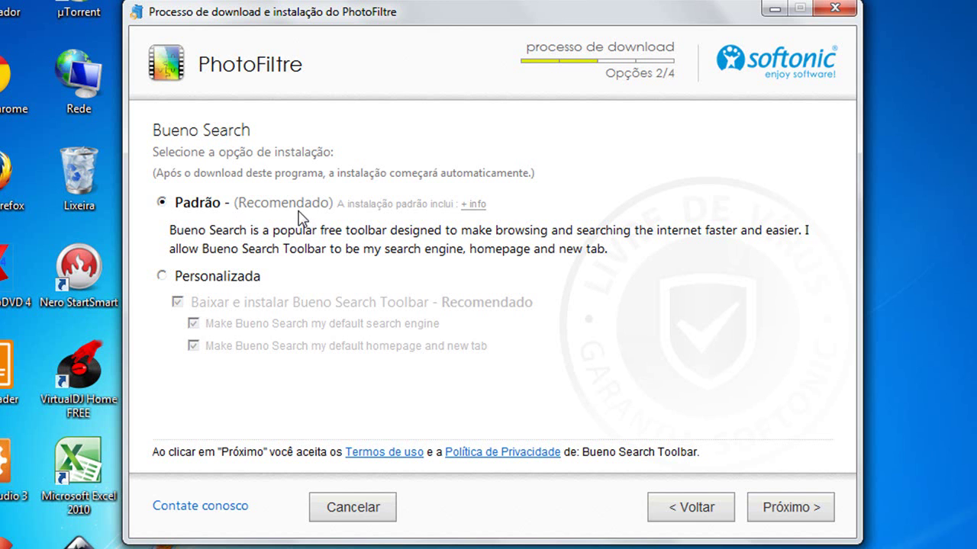
- Choose the Personalizada installation, decline the Bueno Search Toolbar with its search engine and homepage options, and continue
left_click(161, 278)
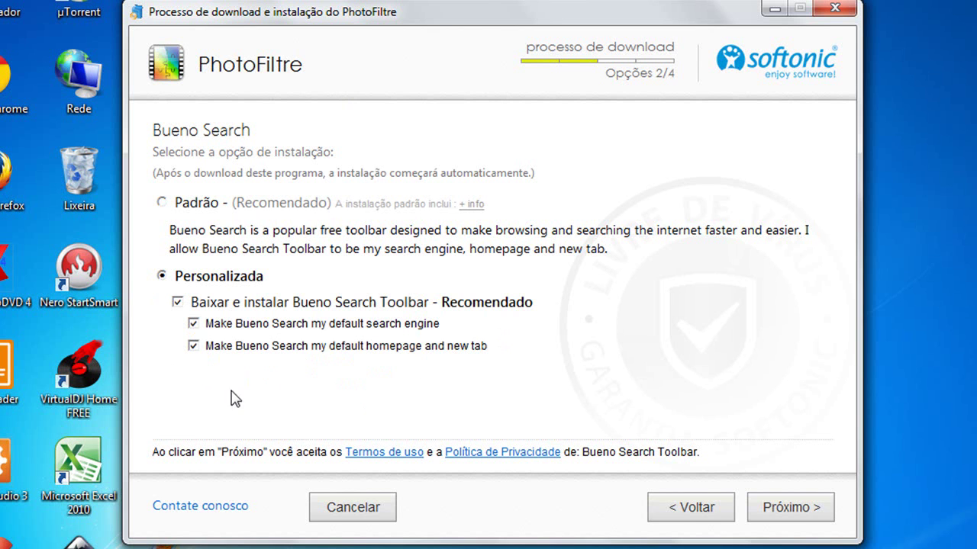
left_click(193, 347)
left_click(196, 325)
left_click(177, 304)
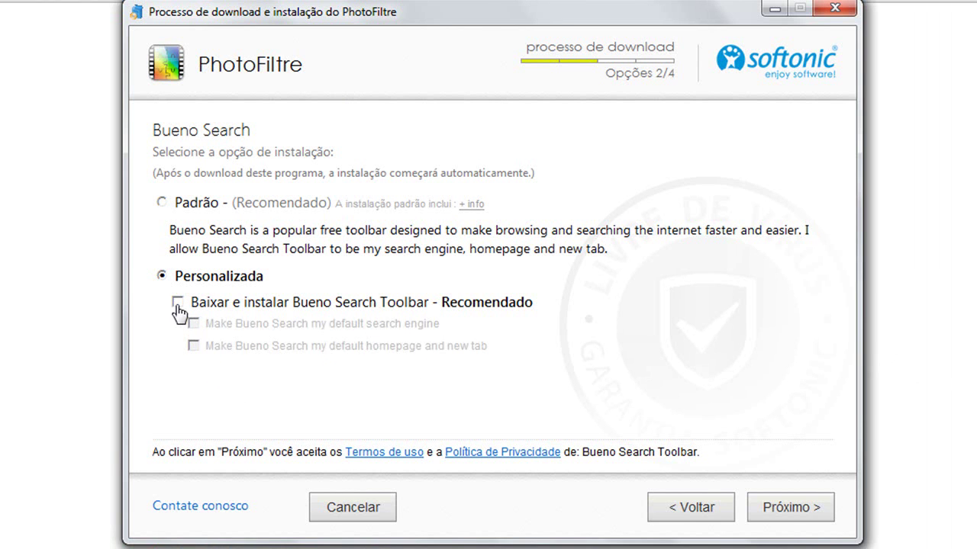
left_click(778, 513)
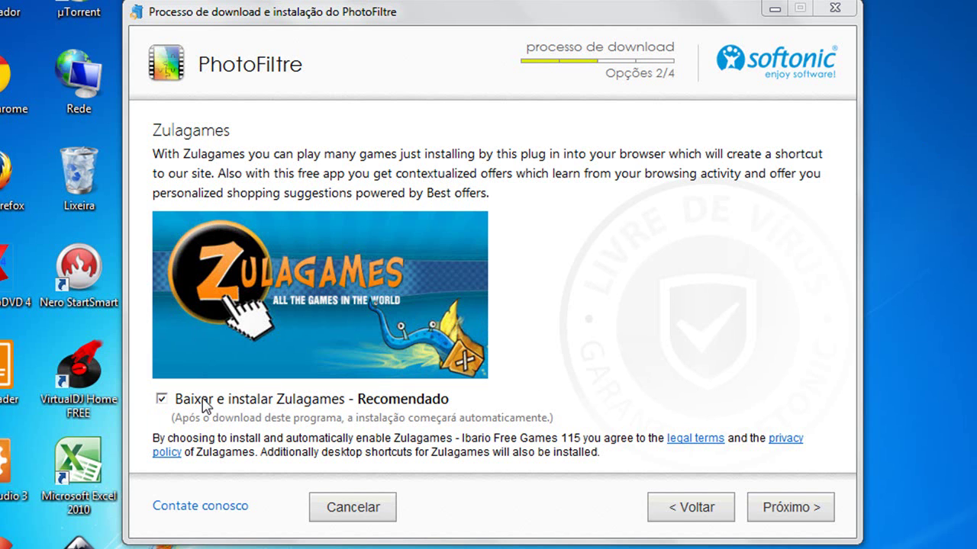
- Decline the Zulagames offer and proceed with the PhotoFiltre download
left_click(161, 400)
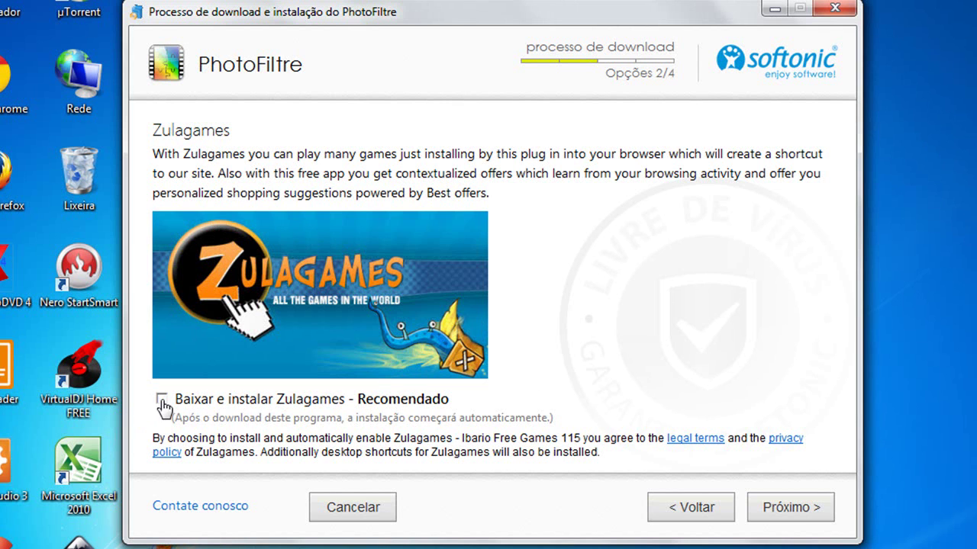
left_click(786, 510)
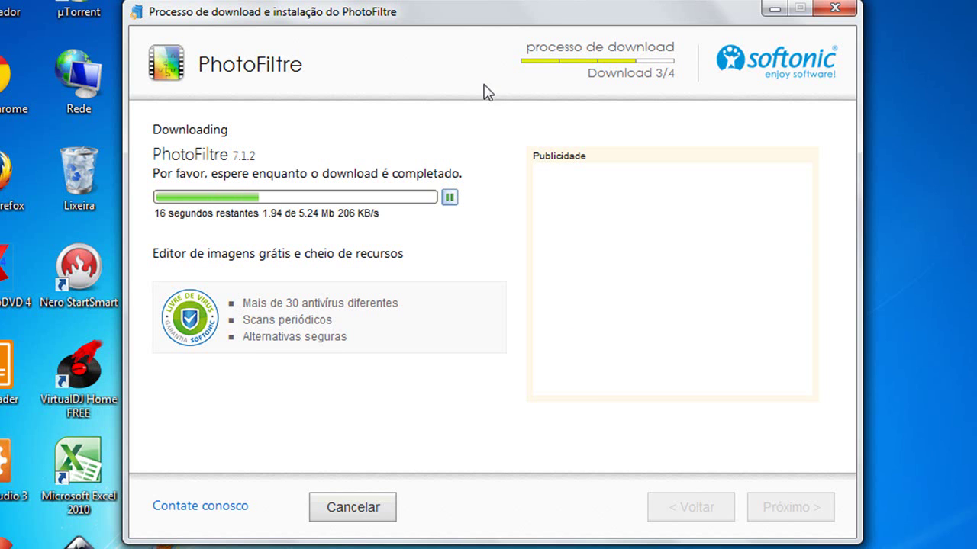
left_click_drag(428, 13, 582, 28)
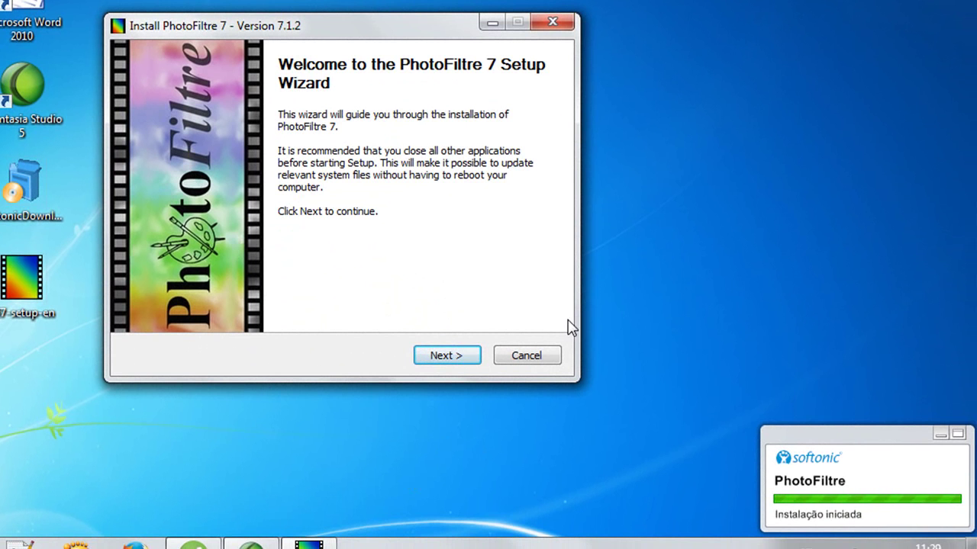
- Quit the PhotoFiltre 7 setup wizard and exit the Softonic download process
left_click(537, 360)
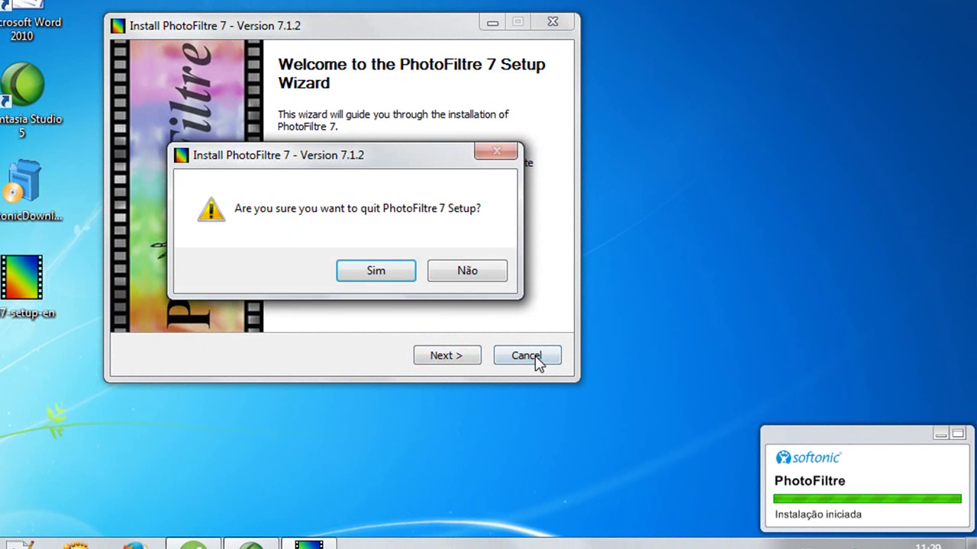
left_click(372, 272)
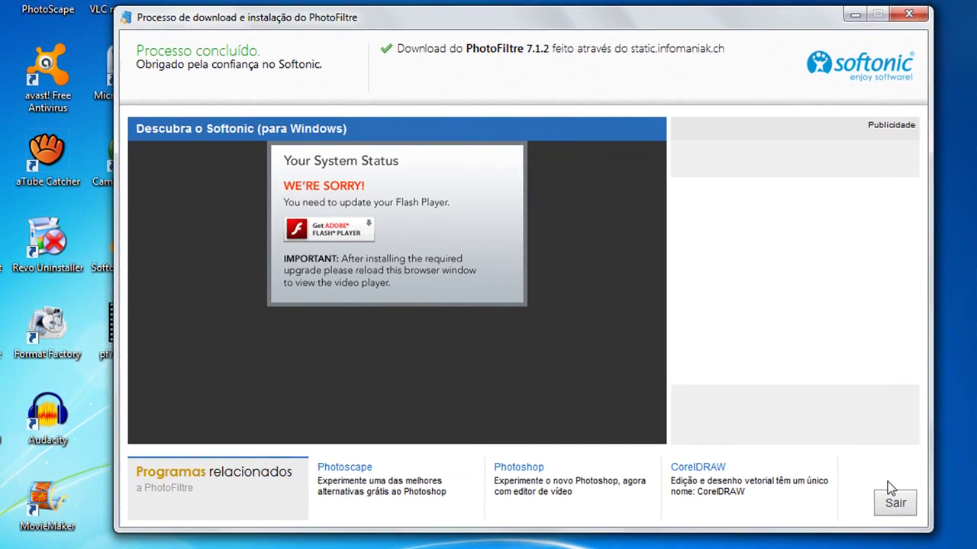
left_click(917, 487)
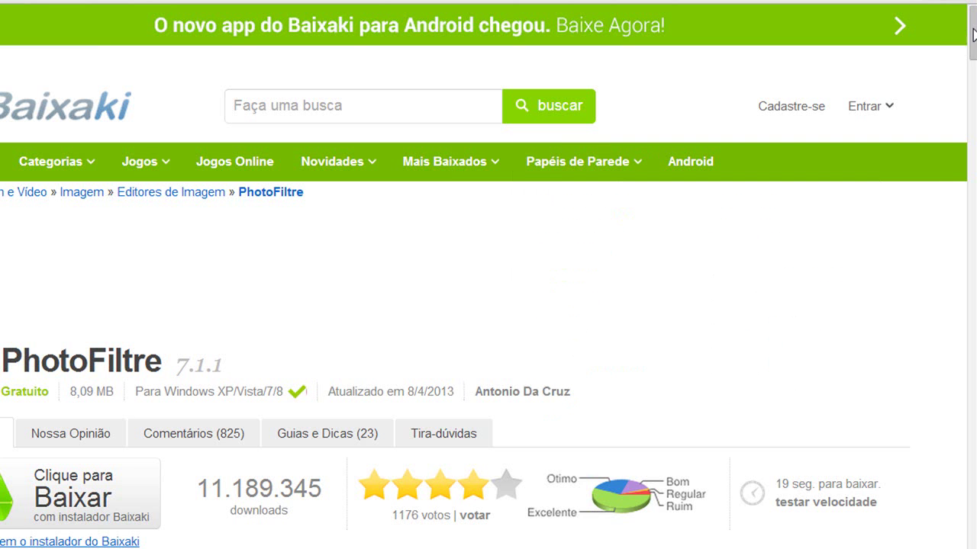
- Download PhotoFiltre from the Baixaki page without the Baixaki installer, saving pf7-setup-en (1) to the Área de Trabalho
left_click_drag(974, 34, 974, 67)
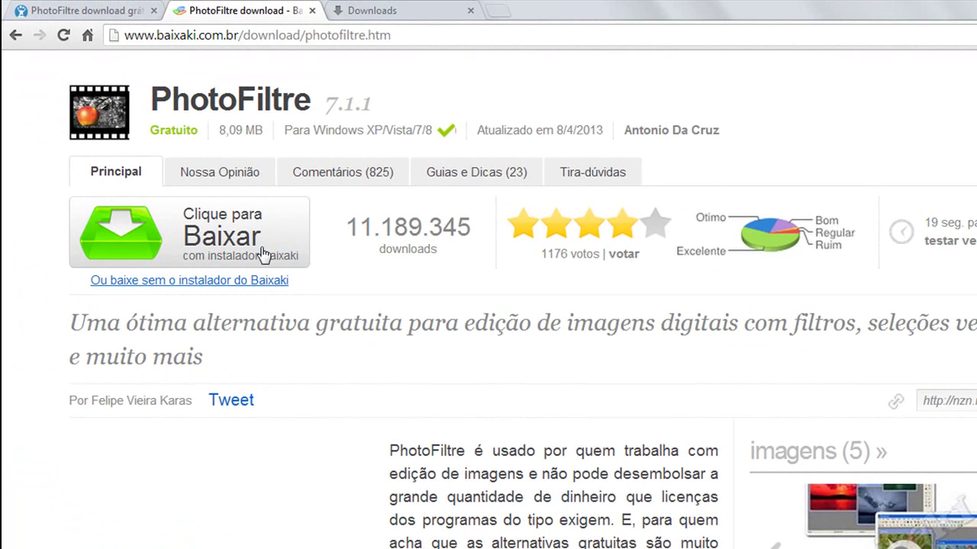
mouse_move(273, 254)
left_click(178, 288)
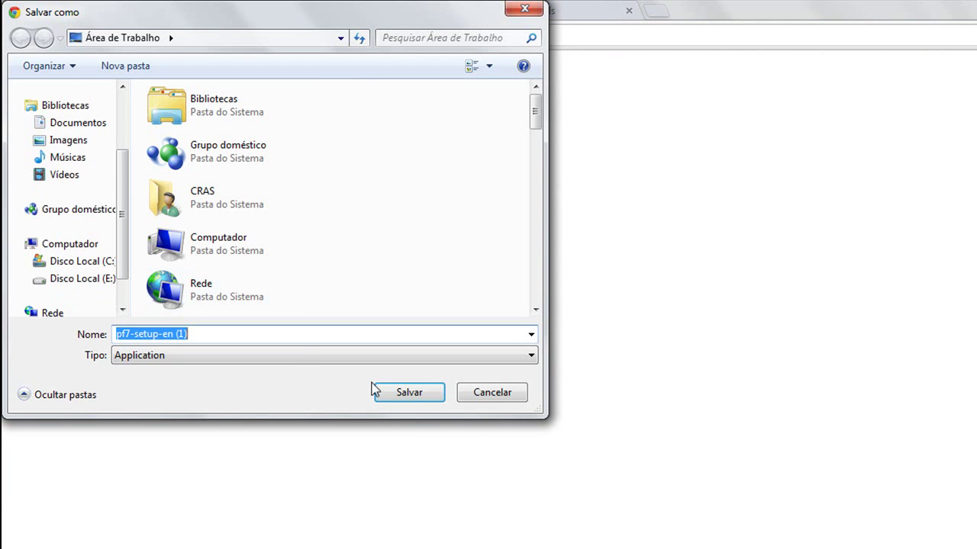
left_click(408, 394)
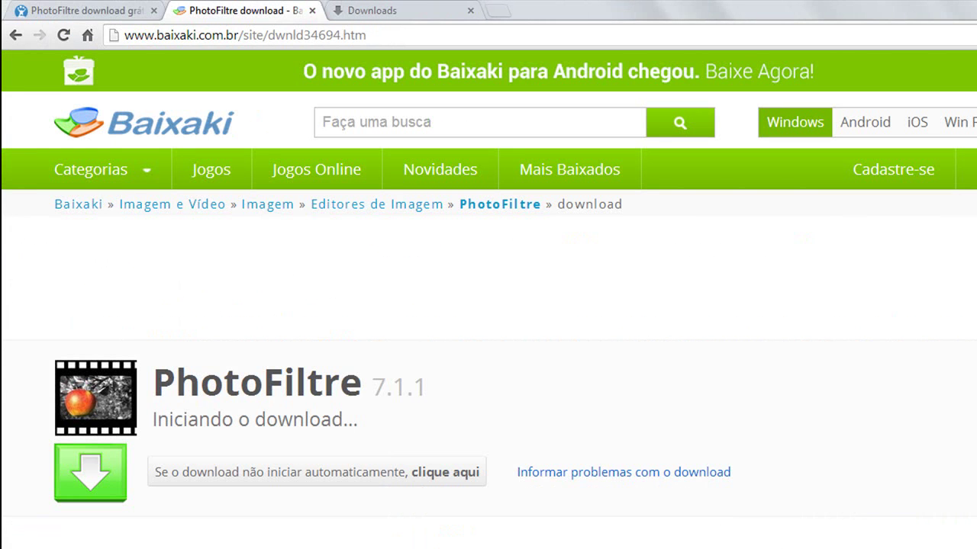
- Cancel the pf7-setup-en (1).exe download and clear the browser's downloads list
key("ctrl+Tab")
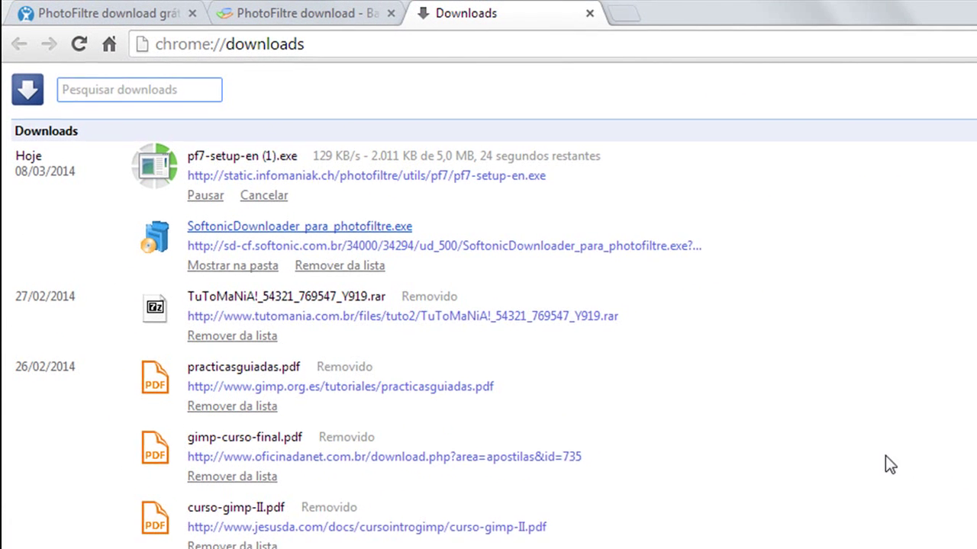
left_click(203, 197)
left_click(273, 198)
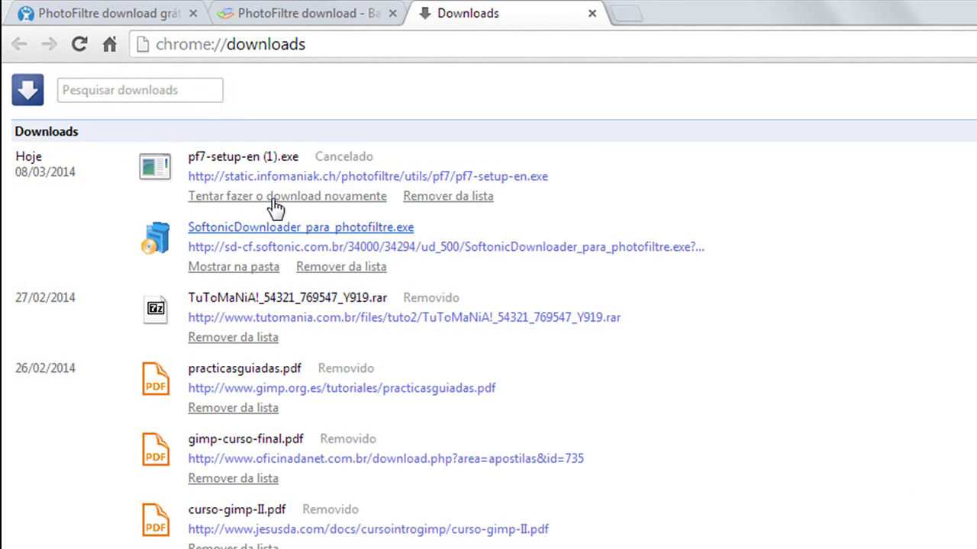
left_click(300, 228)
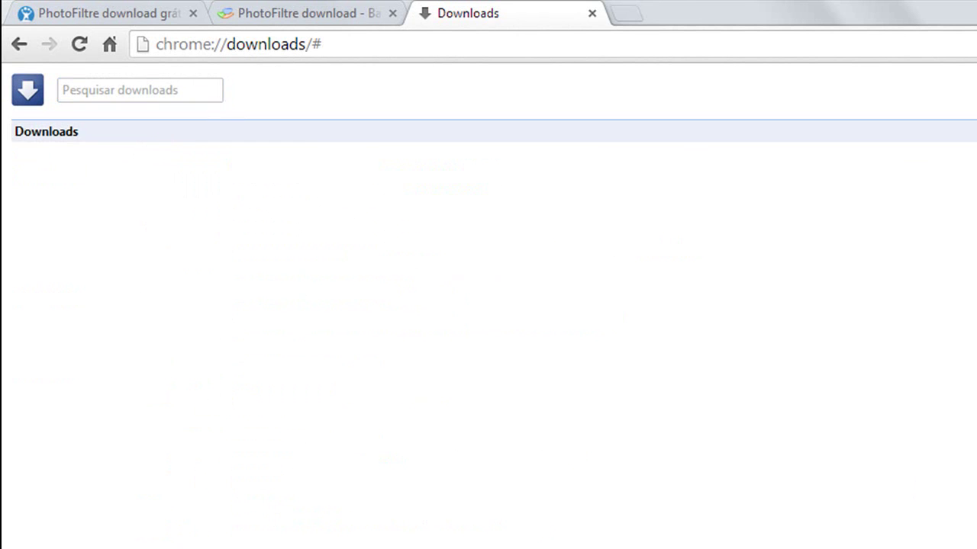
- Download PhotoFiltre from Baixaki with the Baixaki installer, save photofiltre-711-32-bits to the Área de Trabalho, and check the downloads list
left_click(259, 11)
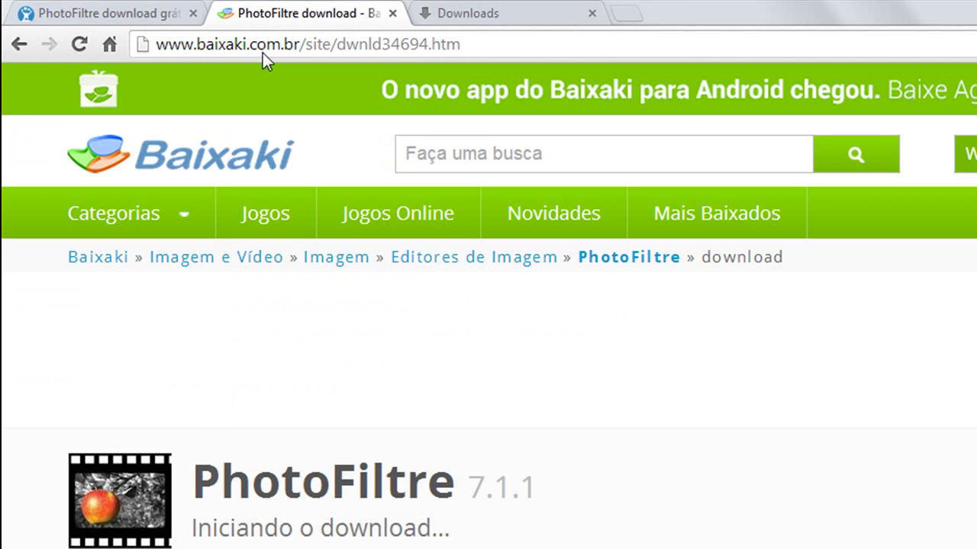
left_click(20, 45)
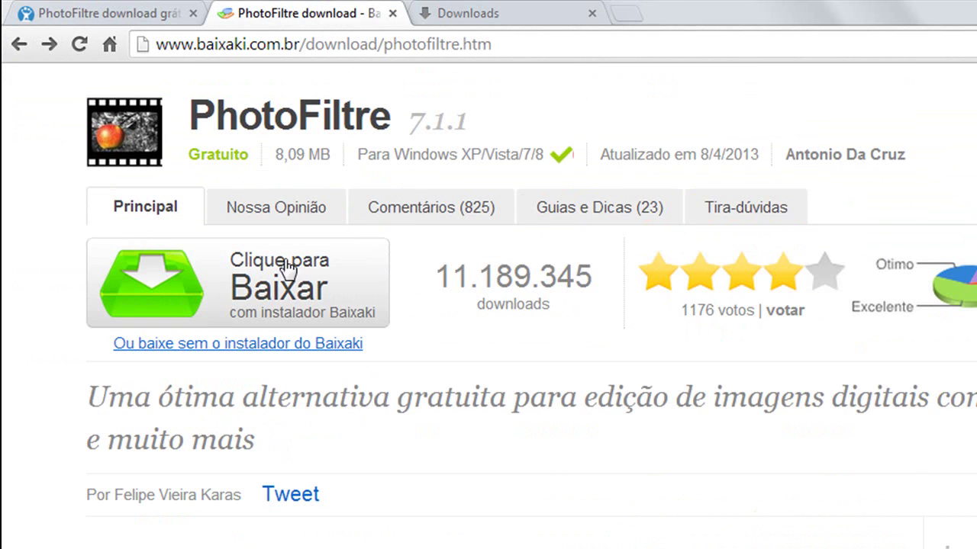
left_click(268, 290)
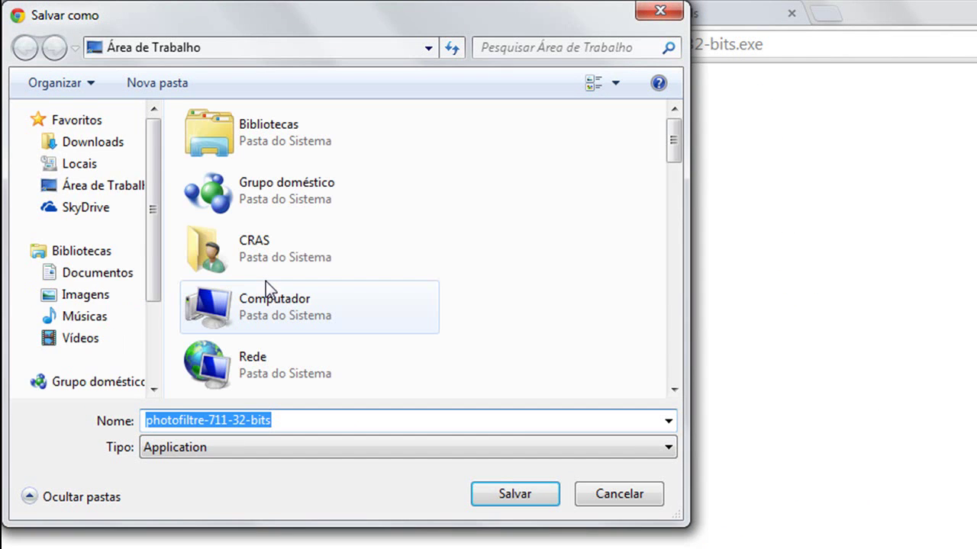
left_click(508, 494)
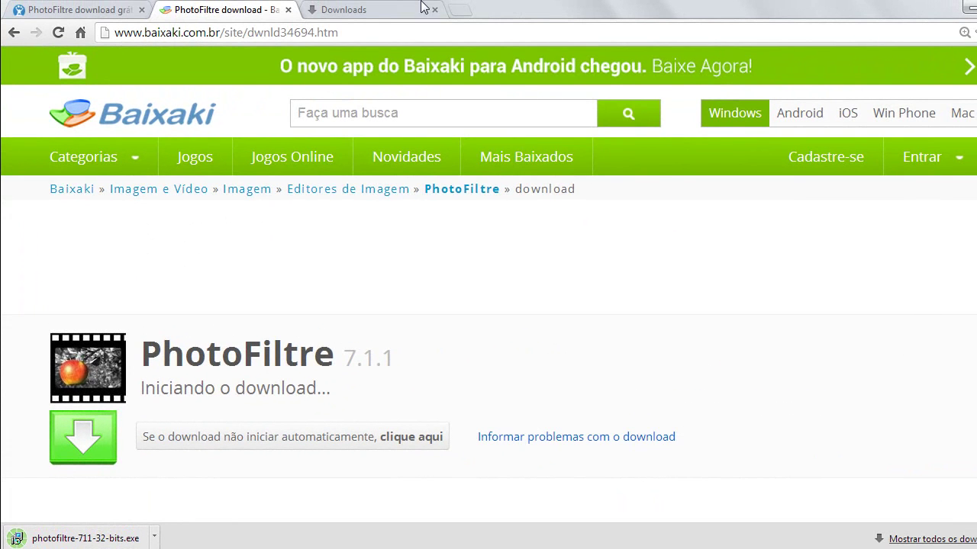
left_click(343, 9)
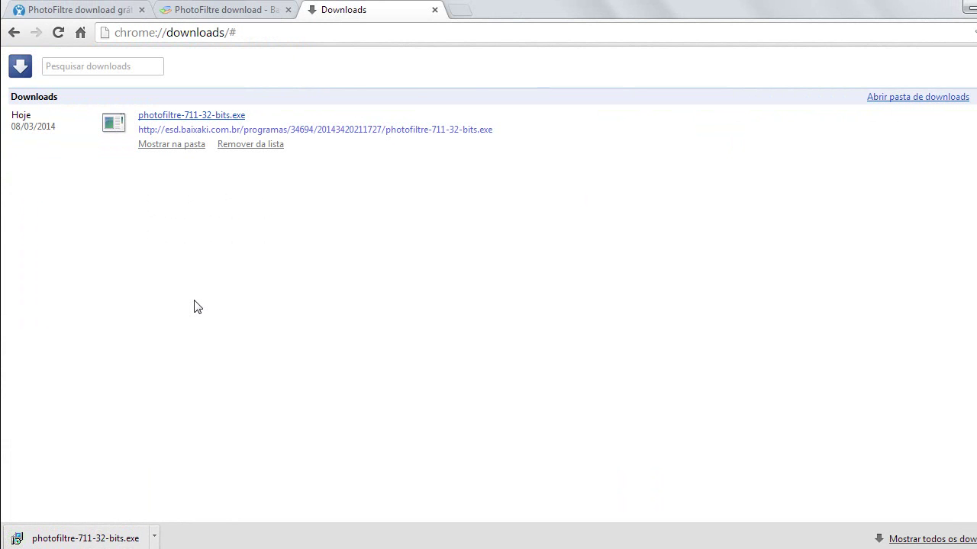
- Run the photofiltre-711-32-bits installer from the desktop and proceed past the Baixaki download manager's welcome page
left_click(969, 9)
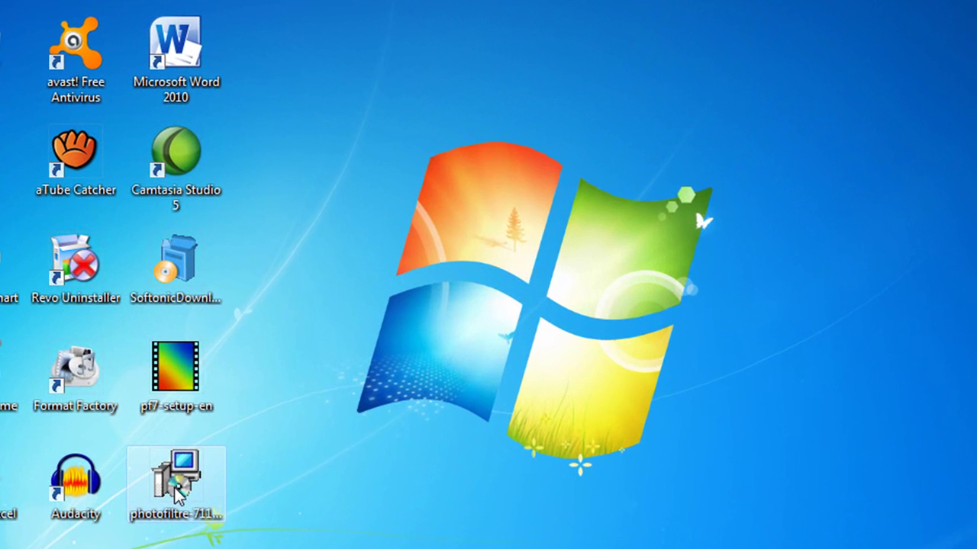
double_click(230, 455)
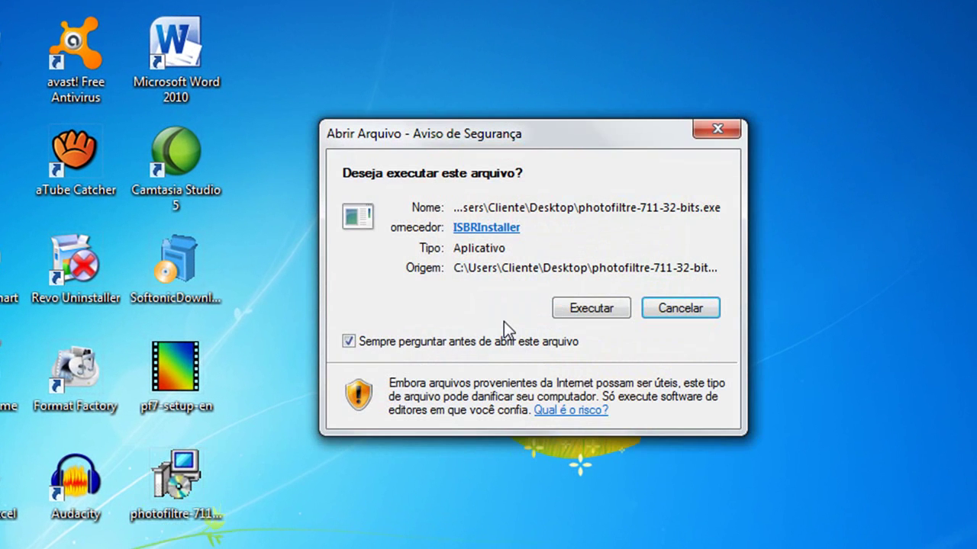
left_click(590, 305)
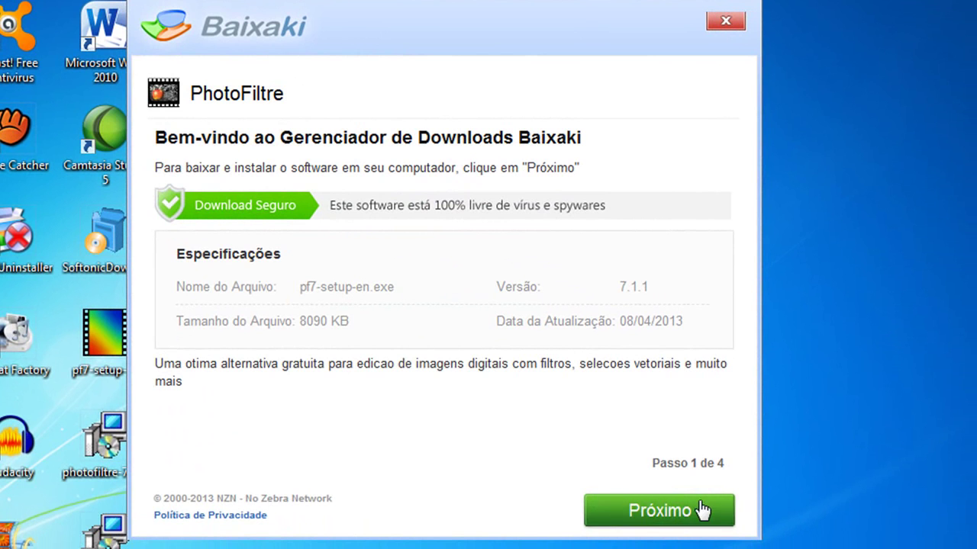
left_click(661, 509)
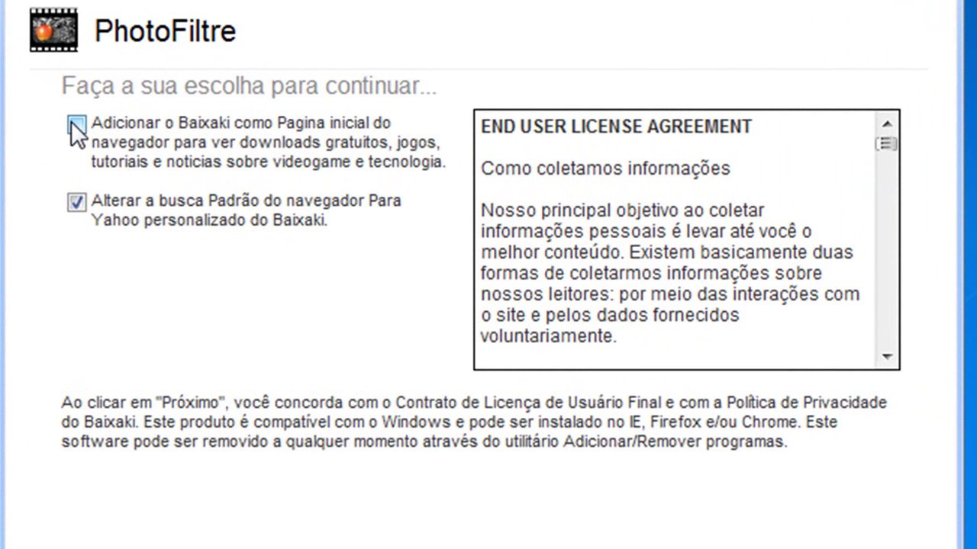
- Decline the Baixaki home page and Yahoo search options and the Baidu antivirus, Baidu PC Faster, SaveSense and Mega Browse offers
left_click(74, 124)
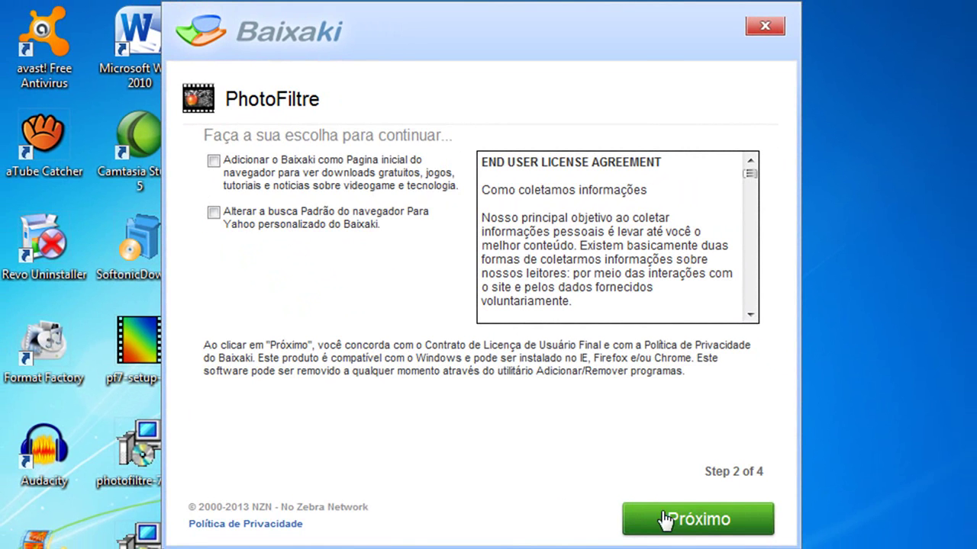
left_click(693, 518)
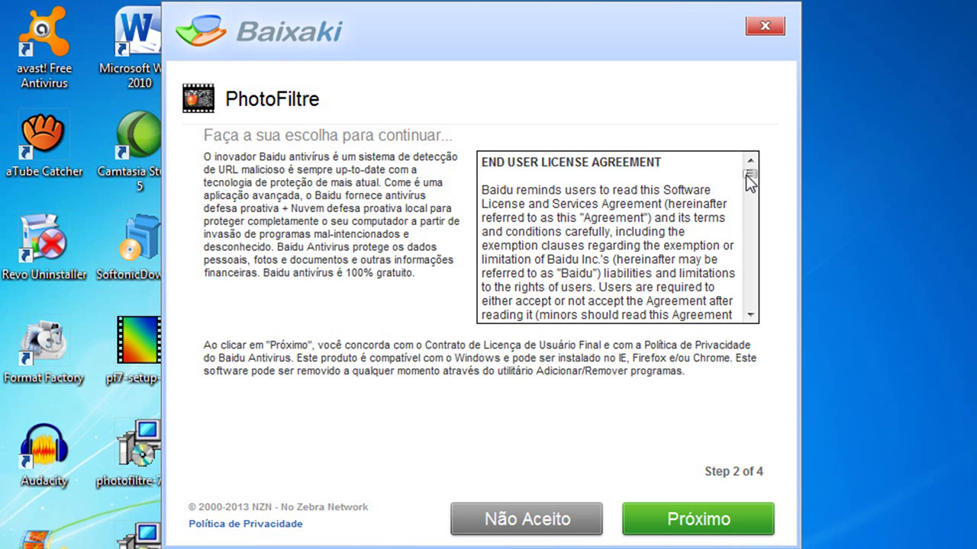
mouse_move(744, 177)
left_mouse_down()
mouse_move(742, 241)
mouse_move(742, 193)
left_mouse_up()
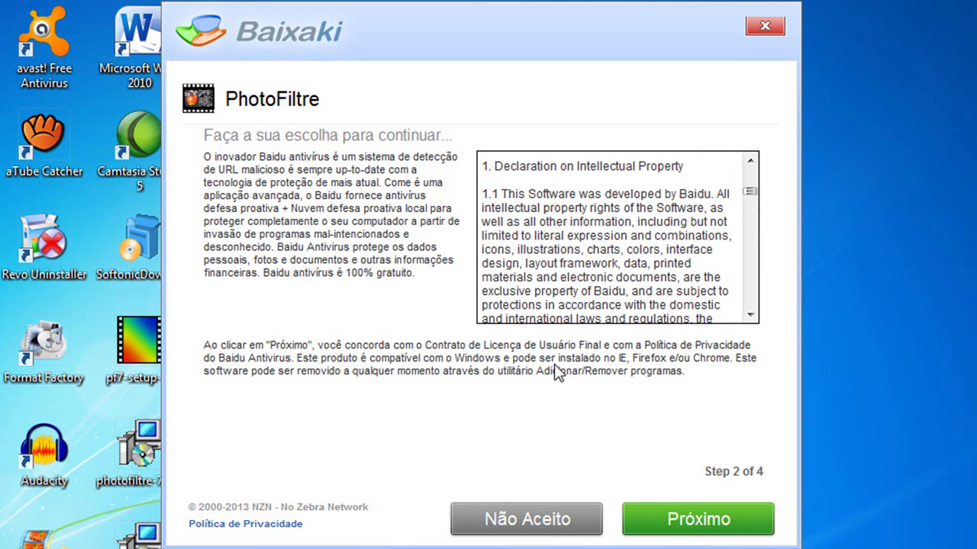
left_click(517, 521)
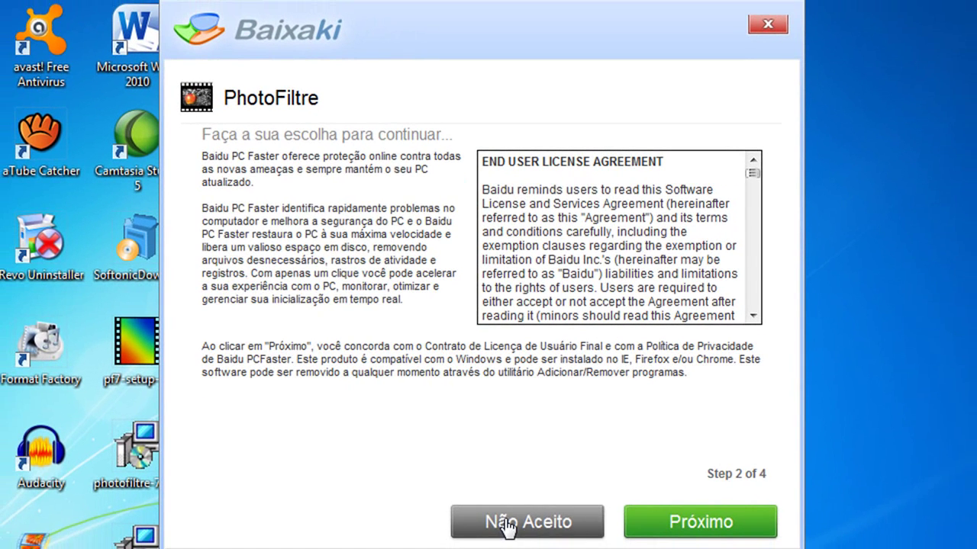
left_click(508, 545)
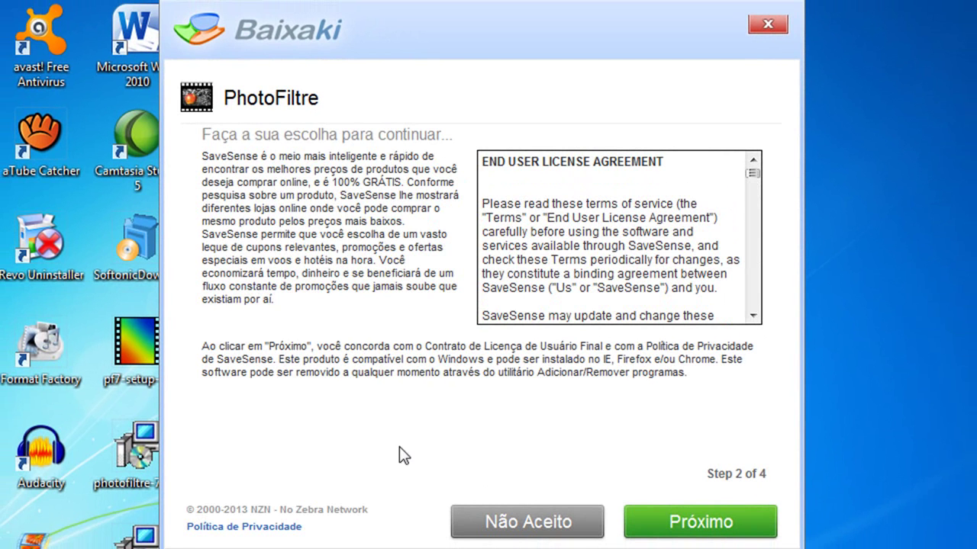
left_click(506, 529)
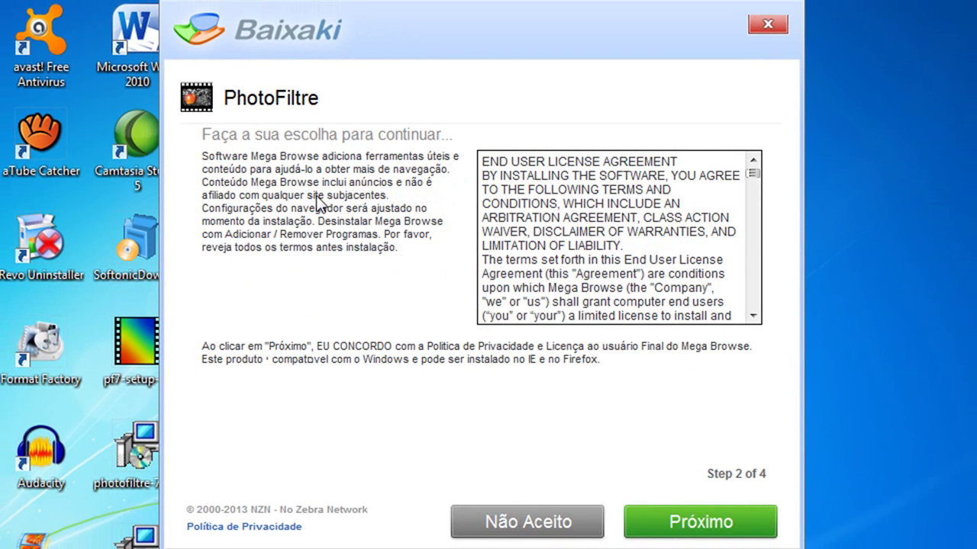
left_click(495, 540)
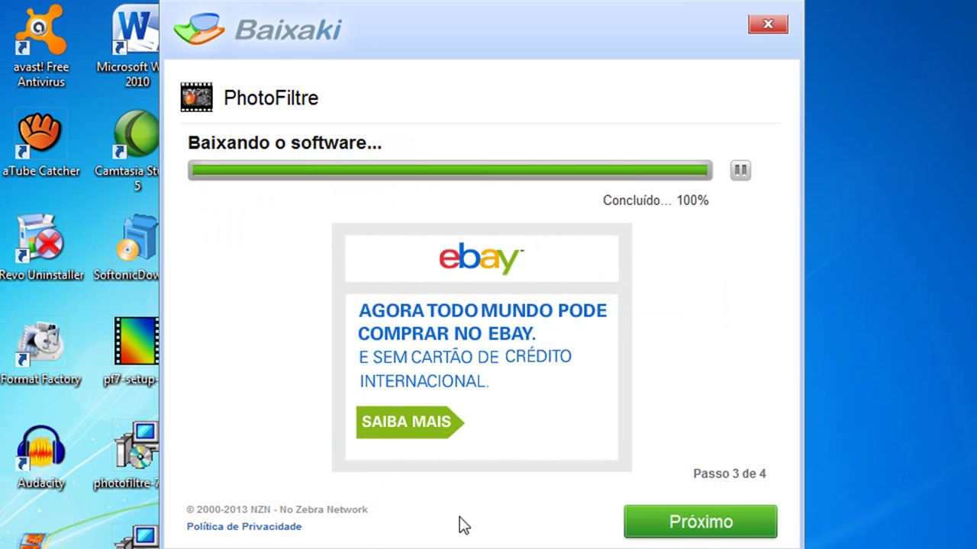
- Proceed past the completed PhotoFiltre download and postpone its installation with the Mais tarde option
left_click(701, 528)
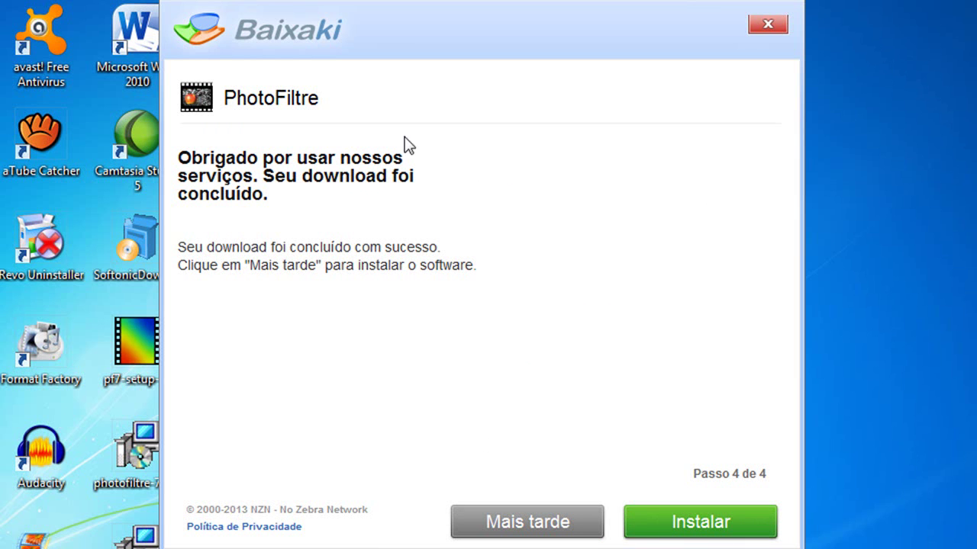
left_click_drag(381, 65, 594, 37)
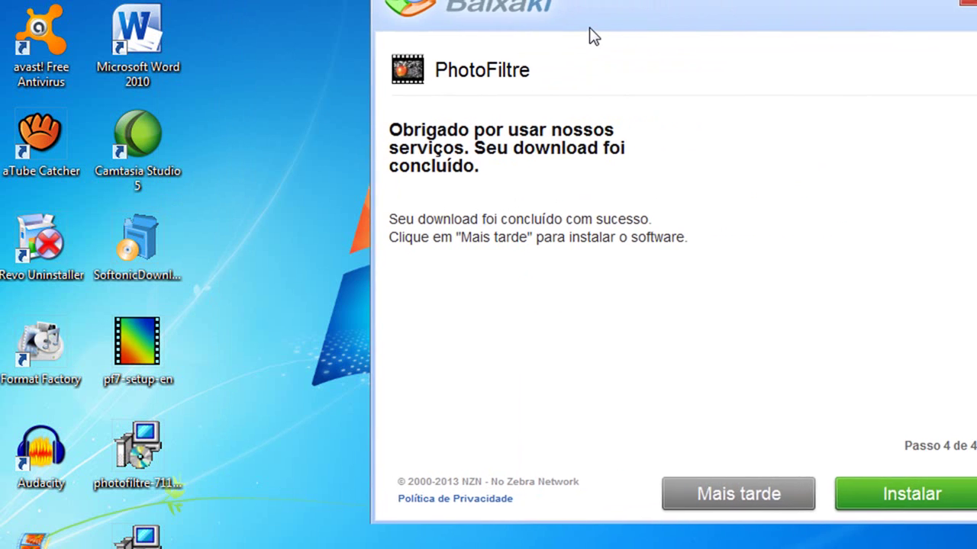
left_click(737, 495)
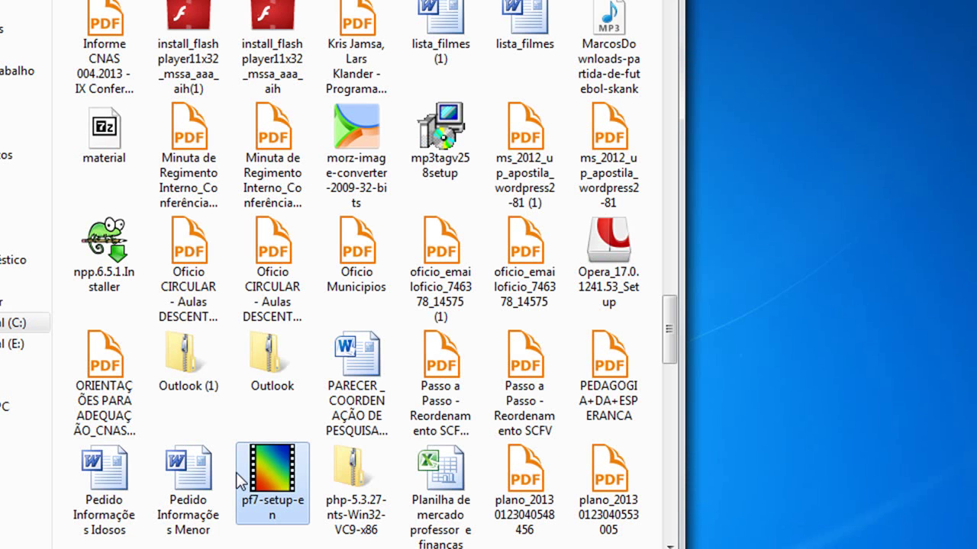
- Run the pf7-setup-en installer from the folder of downloaded files
left_click(107, 489)
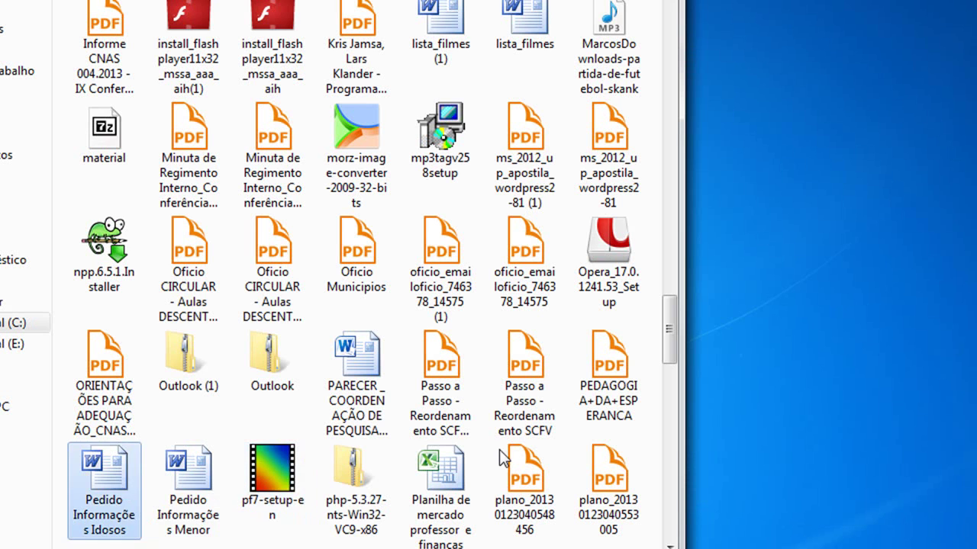
left_click(268, 470)
double_click(267, 470)
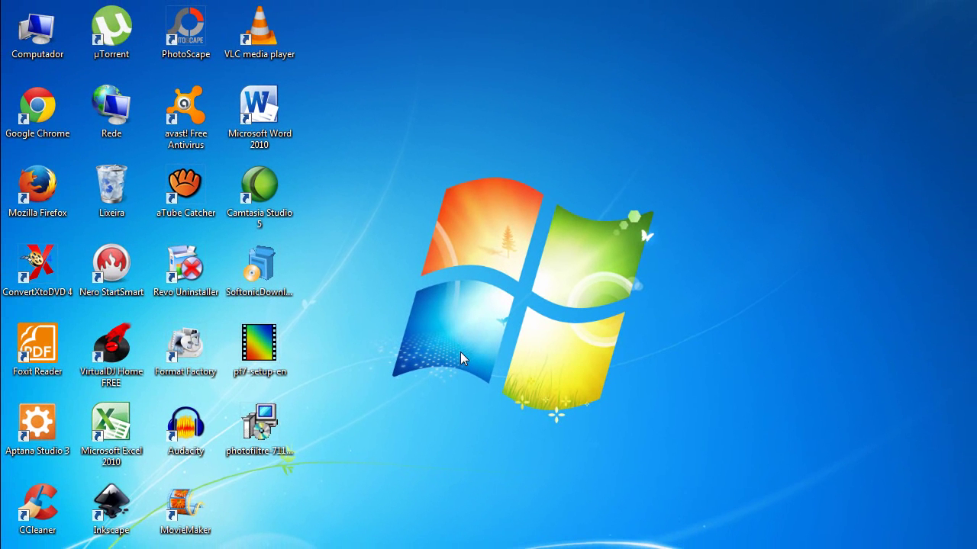
- Refresh the desktop, then run its pf7-setup-en installer and accept the PhotoFiltre 7 license agreement
right_click(466, 249)
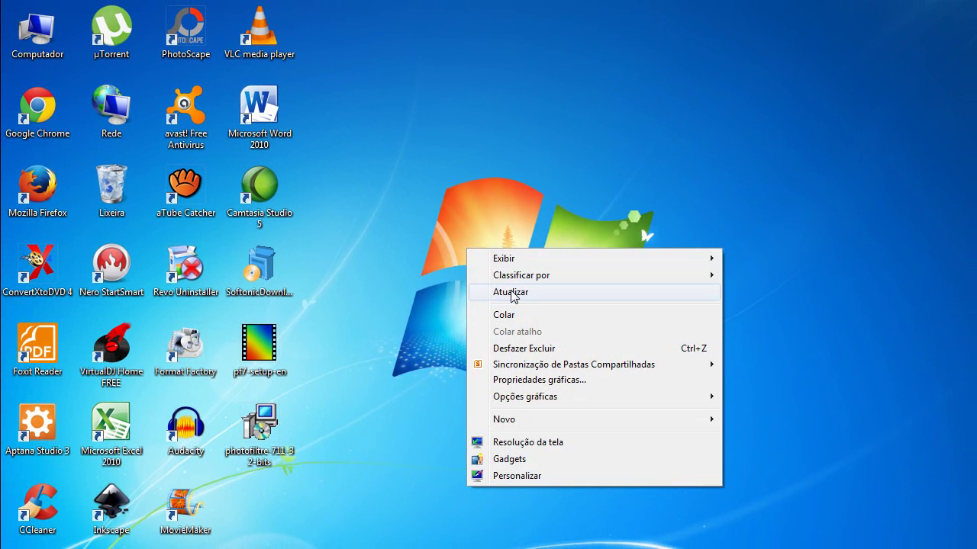
left_click(511, 291)
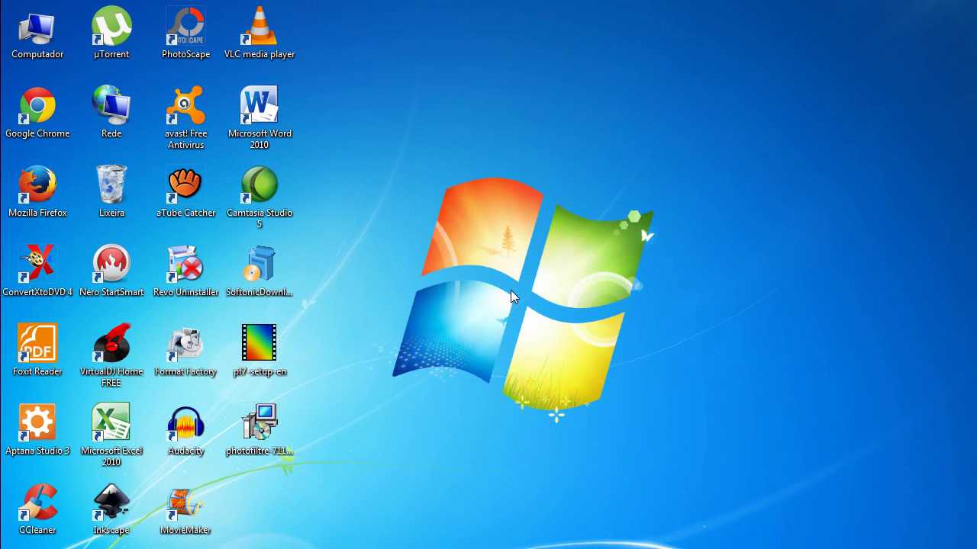
double_click(252, 352)
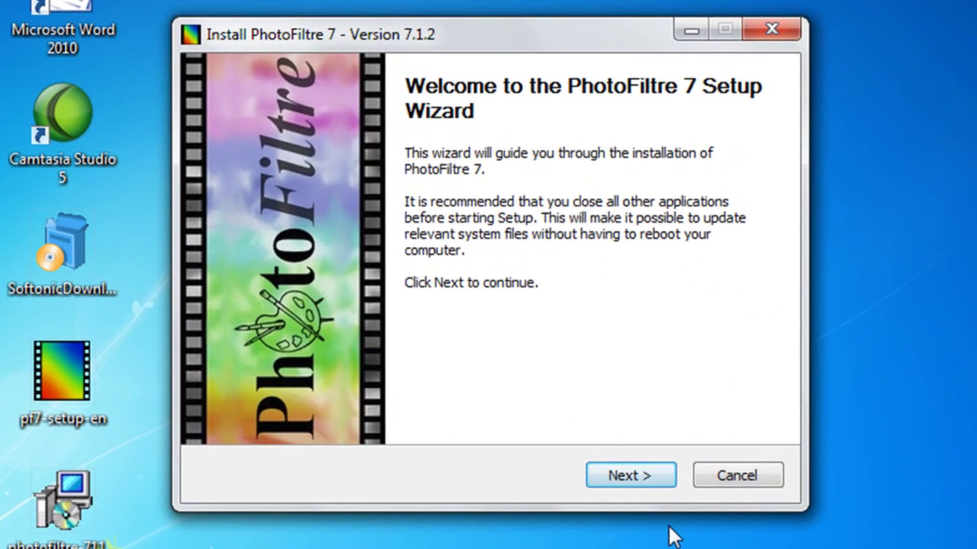
left_click(637, 464)
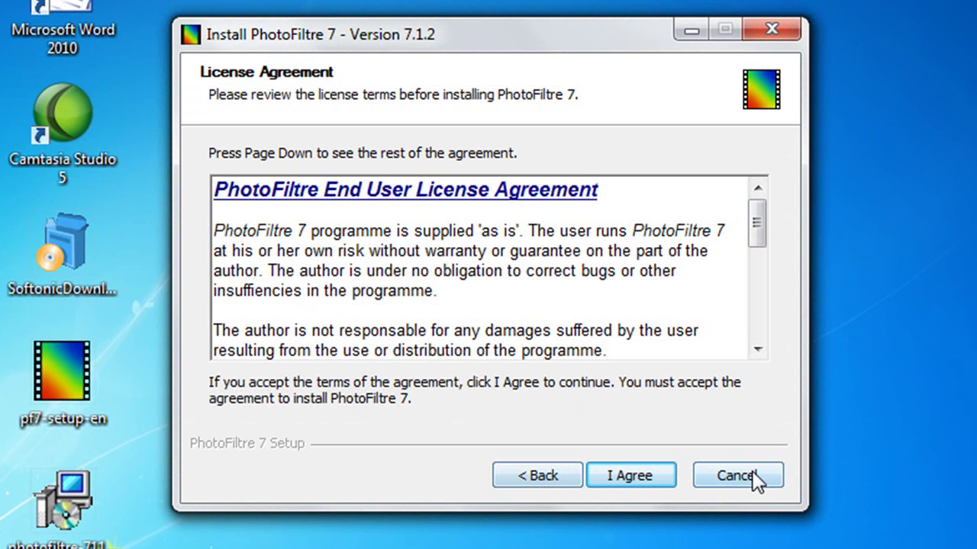
left_click(613, 475)
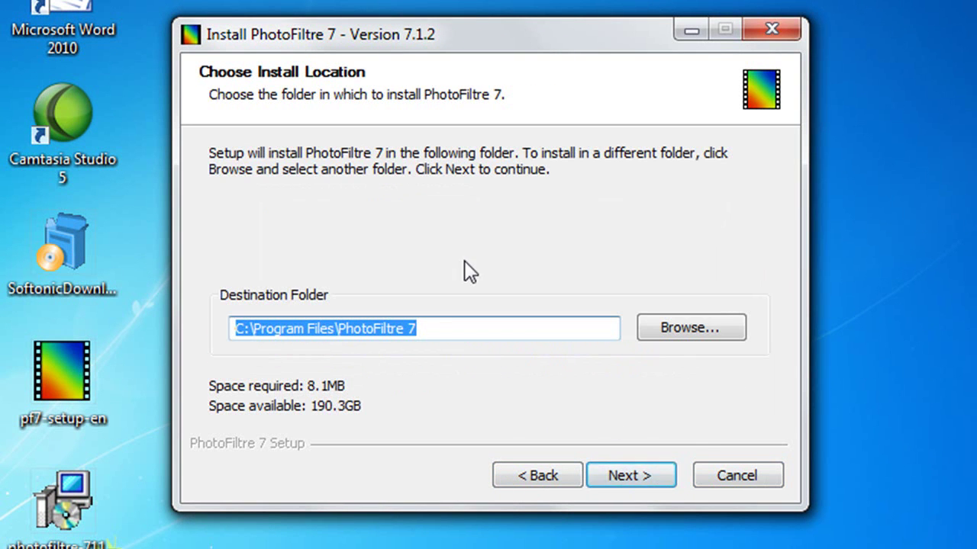
- Install PhotoFiltre 7 in C:\Program Files\PhotoFiltre 7 with the PhotoFiltre 7 Start Menu folder and finish setup with Run PhotoFiltre 7 enabled
left_click(632, 473)
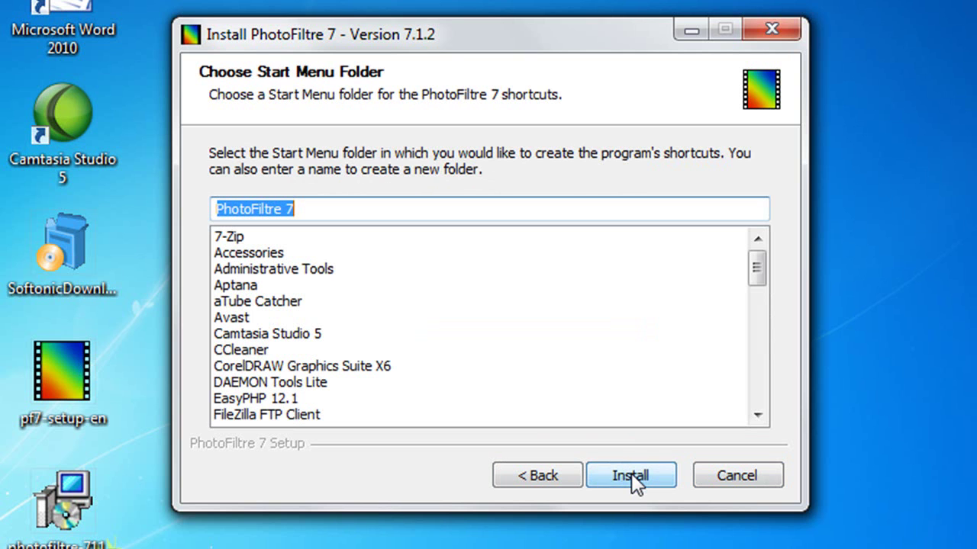
left_click(631, 475)
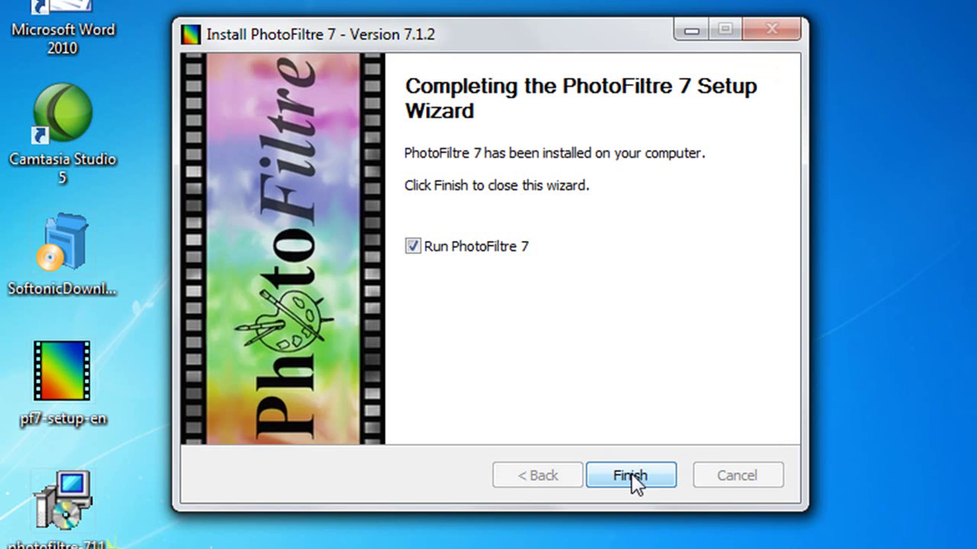
left_click(631, 475)
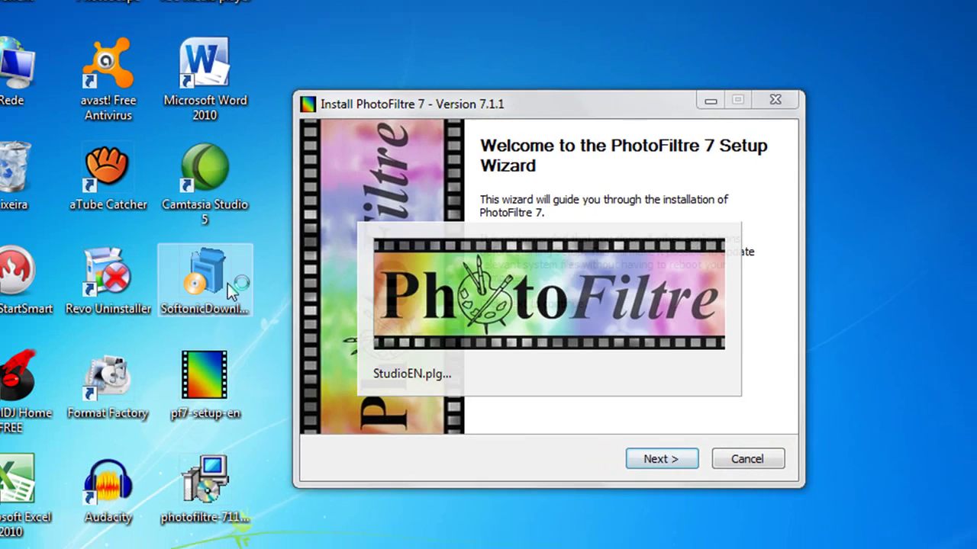